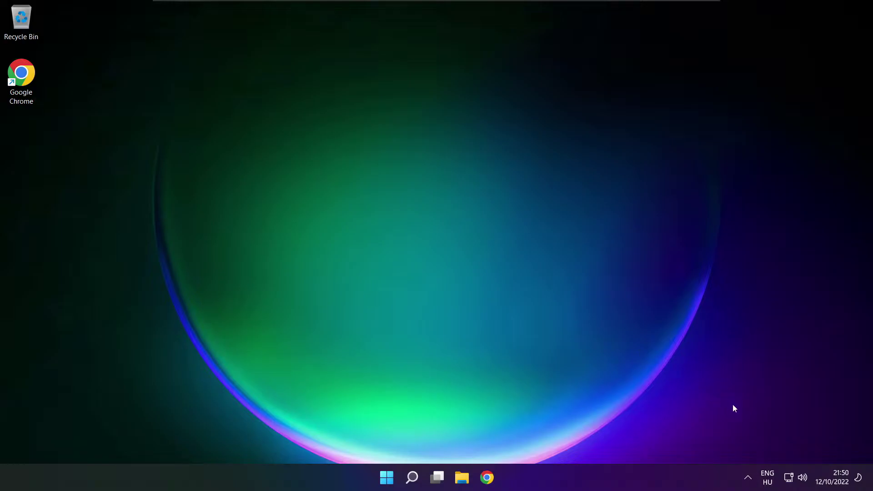
From the tray volume flyout, open Sound settings, test the volume, and launch More sound settings
{"action": "left_click", "coordinate": [803, 478]}
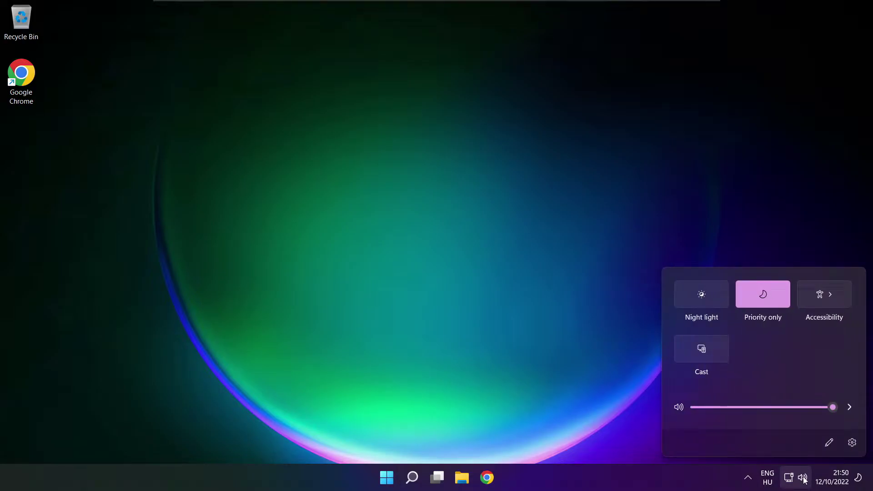
{"action": "left_click", "coordinate": [850, 407]}
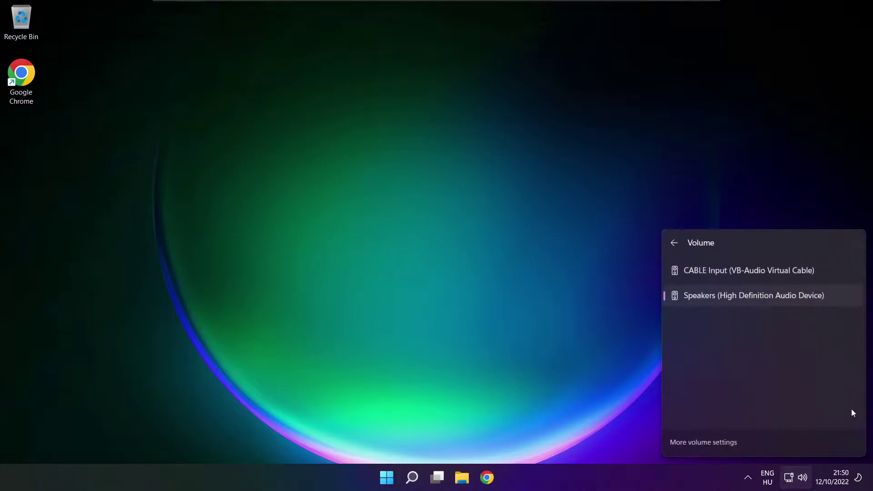
{"action": "left_click", "coordinate": [709, 444]}
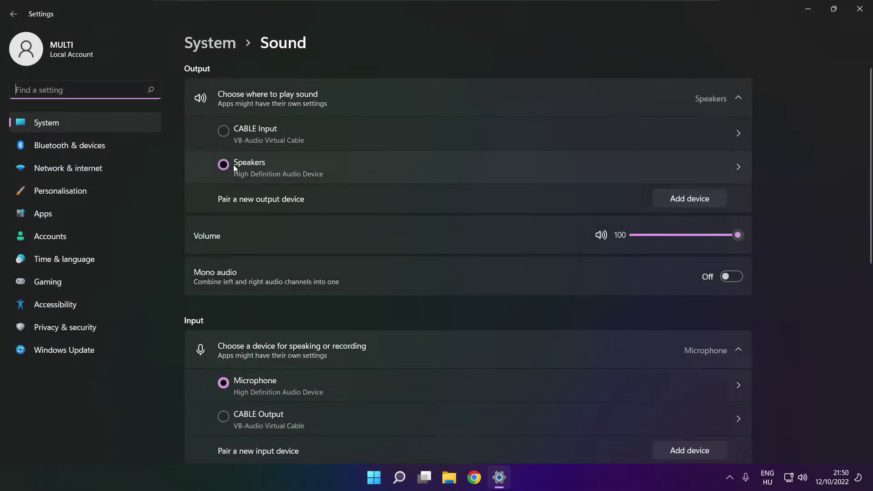
{"action": "left_click", "coordinate": [211, 170]}
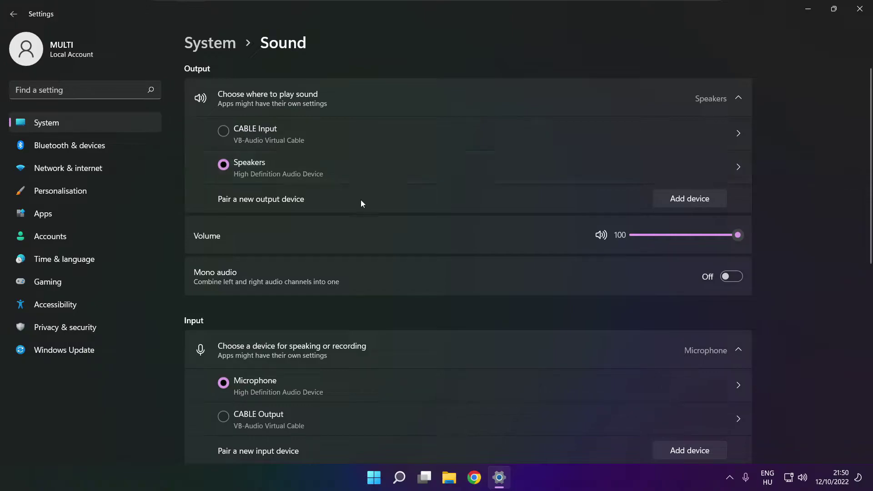
{"action": "left_click_drag", "start_coordinate": [726, 235], "coordinate": [753, 235]}
{"action": "left_click_drag", "start_coordinate": [871, 231], "coordinate": [867, 382]}
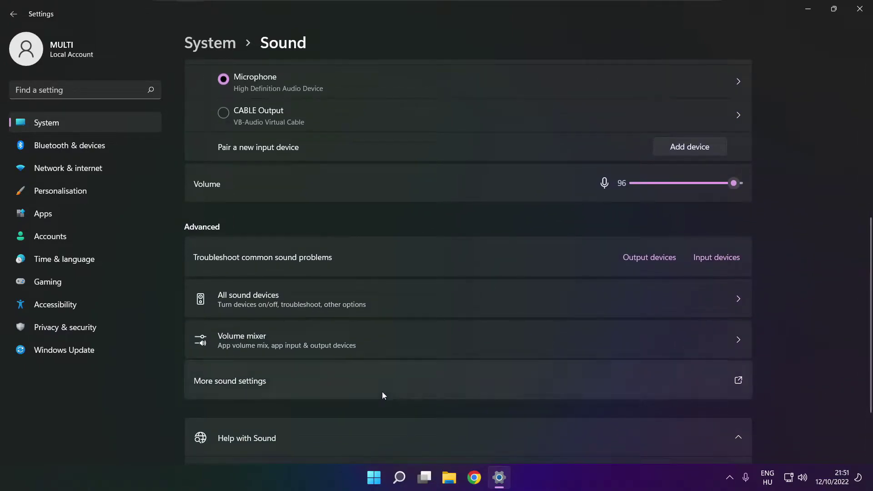
{"action": "left_click", "coordinate": [359, 384]}
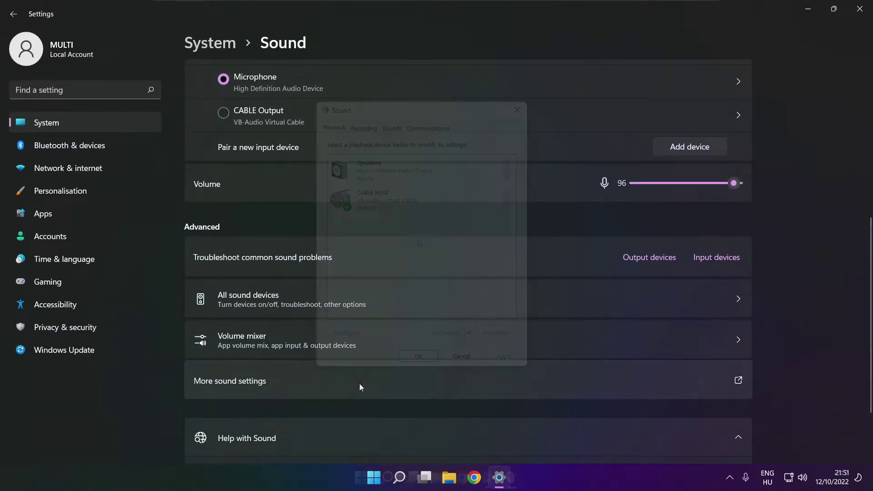
Disable the CABLE Input virtual cable playback device
{"action": "left_click", "coordinate": [369, 208]}
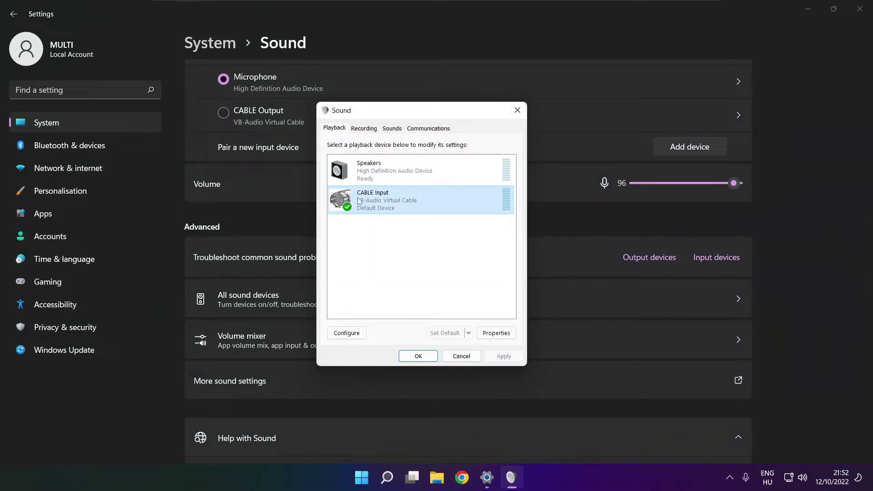
{"action": "right_click", "coordinate": [462, 199]}
{"action": "left_click", "coordinate": [498, 232]}
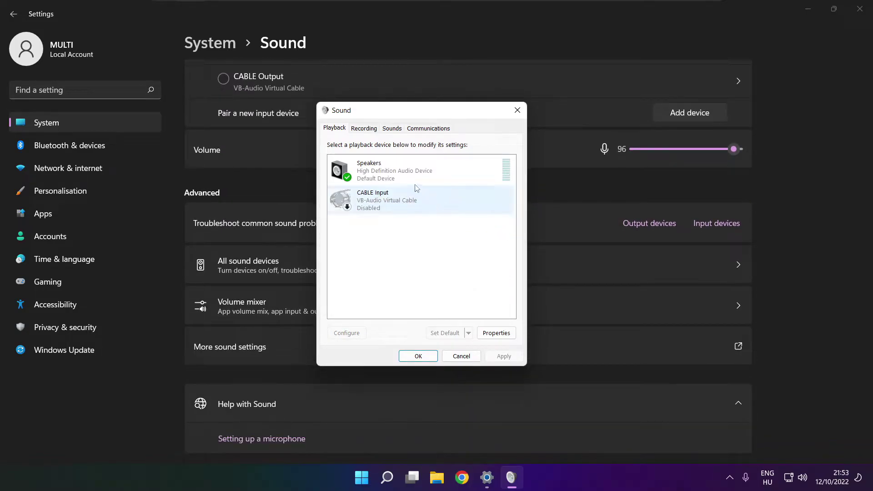
Configure the Speakers as 7.1 Surround and complete the speaker setup wizard
{"action": "left_click", "coordinate": [427, 172]}
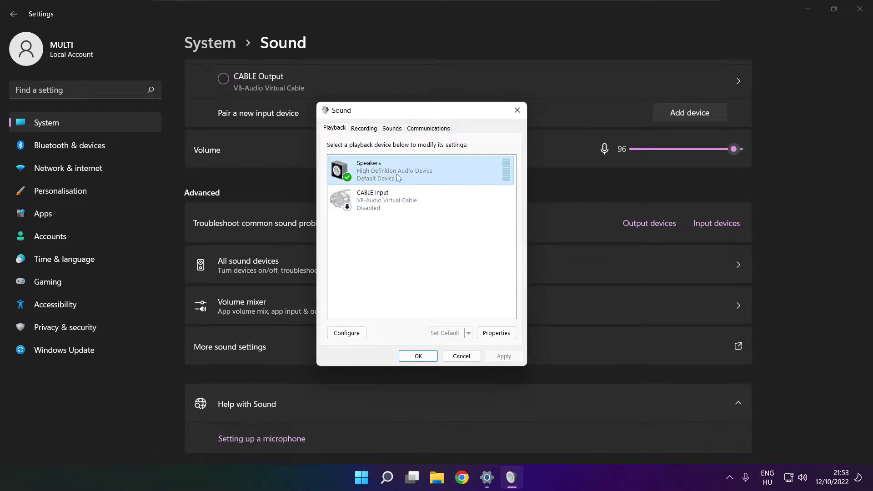
{"action": "right_click", "coordinate": [424, 174]}
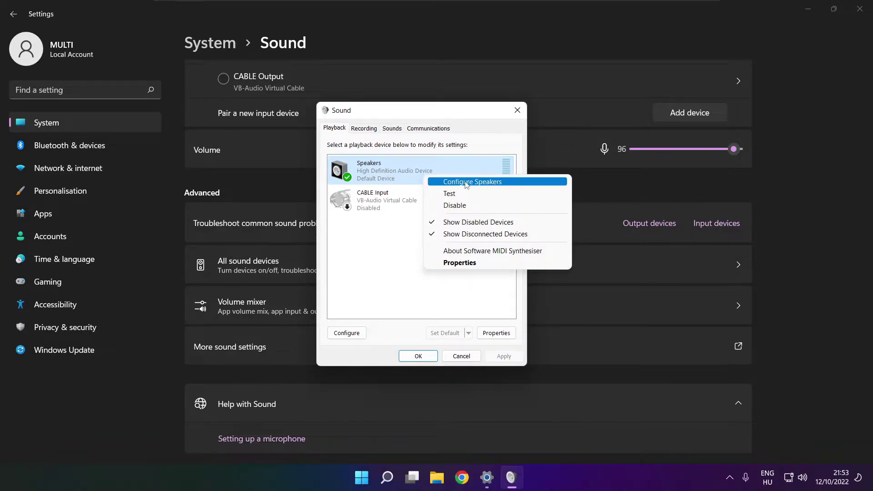
{"action": "left_click", "coordinate": [480, 184]}
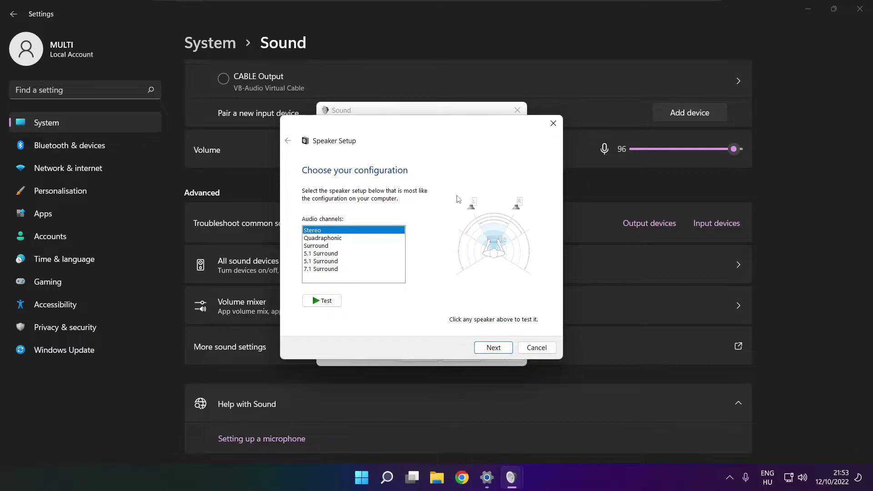
{"action": "left_click", "coordinate": [326, 269]}
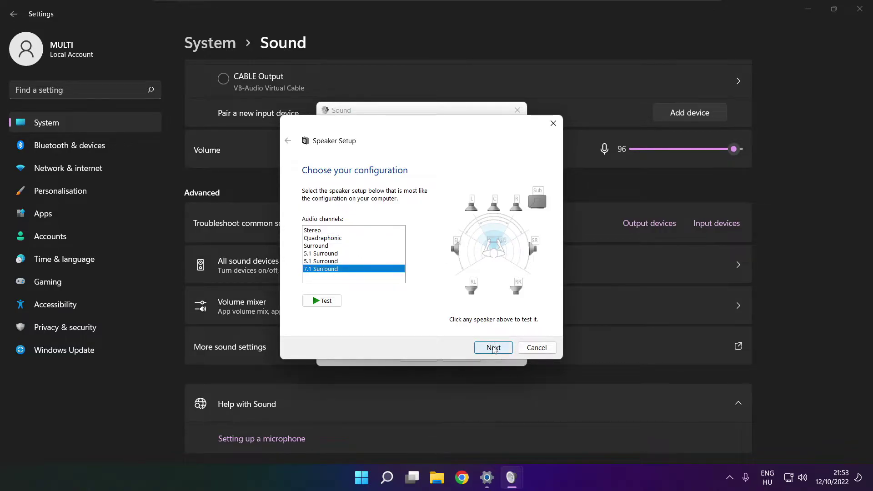
{"action": "left_click", "coordinate": [494, 350]}
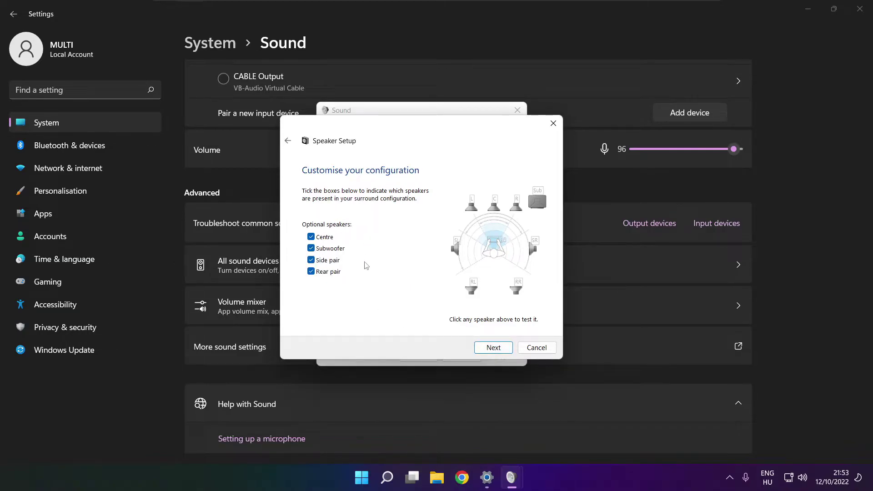
{"action": "left_click", "coordinate": [491, 348]}
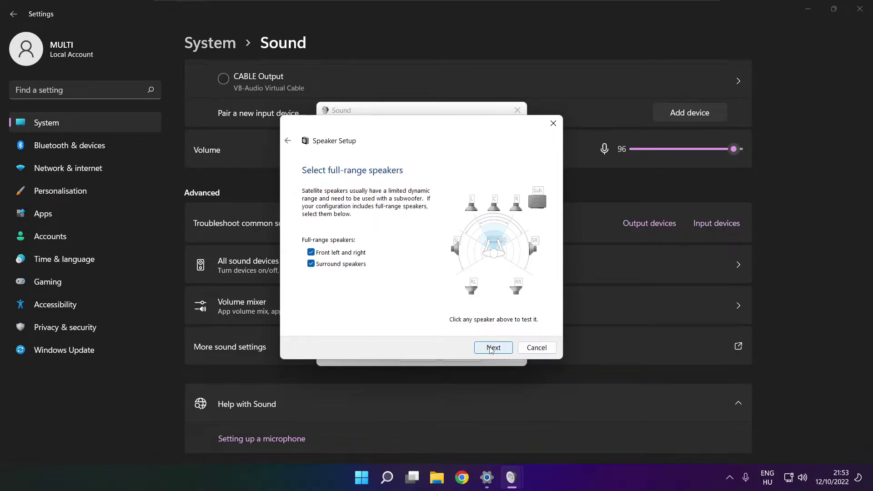
{"action": "left_click", "coordinate": [491, 350]}
{"action": "left_click", "coordinate": [491, 349]}
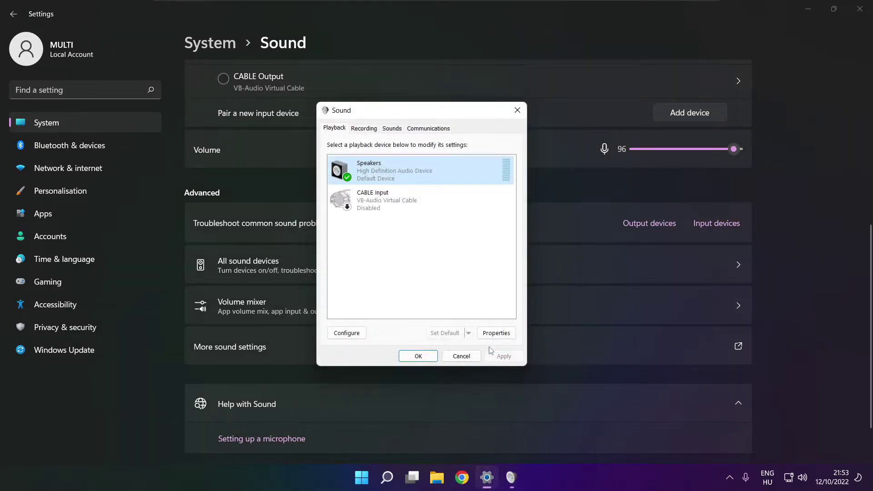
In Speakers Properties, tick Disable all enhancements and apply
{"action": "left_click", "coordinate": [497, 333]}
{"action": "left_click_drag", "start_coordinate": [409, 156], "coordinate": [391, 129]}
{"action": "left_click", "coordinate": [358, 142]}
{"action": "left_click", "coordinate": [384, 142]}
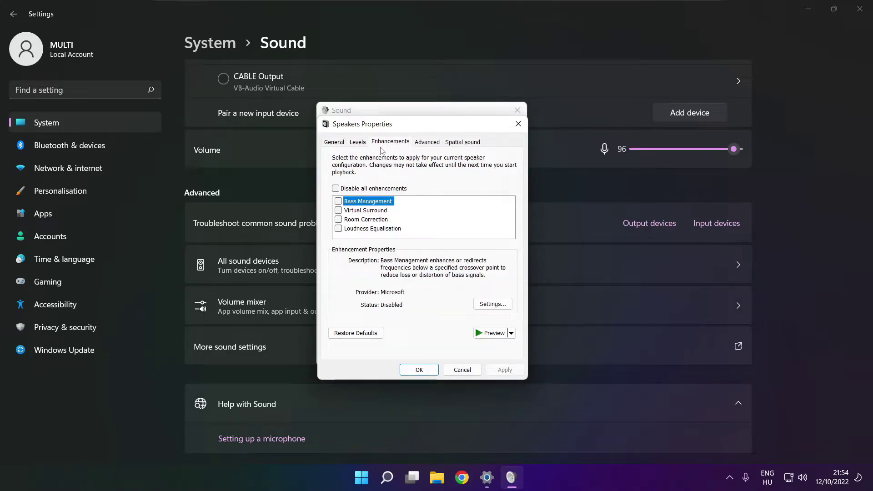
{"action": "left_click", "coordinate": [336, 189]}
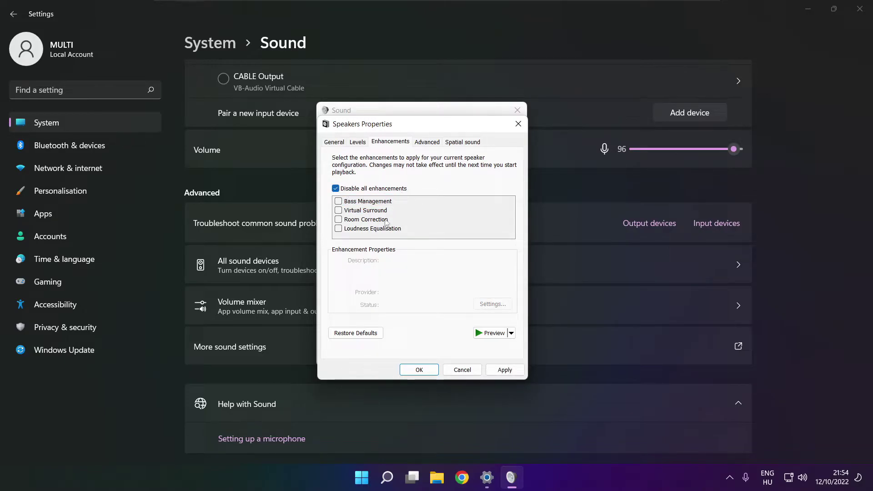
{"action": "left_click", "coordinate": [505, 370]}
Keep the 16 bit, 48000 Hz (DVD Quality) default format and close both sound dialogs with OK
{"action": "left_click", "coordinate": [425, 143]}
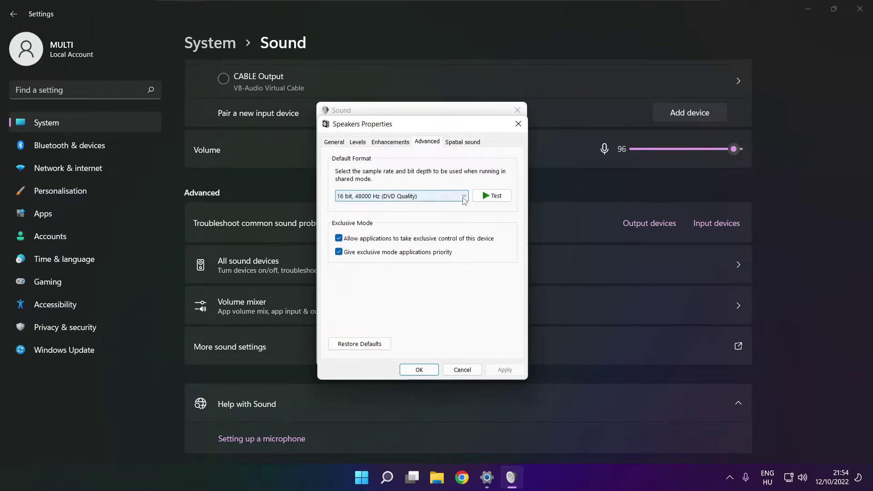
{"action": "left_click", "coordinate": [463, 197]}
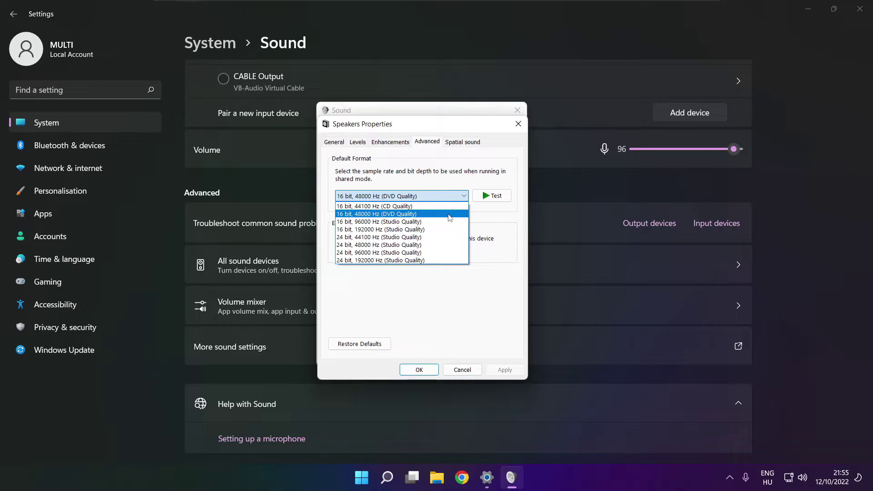
{"action": "left_click", "coordinate": [449, 214]}
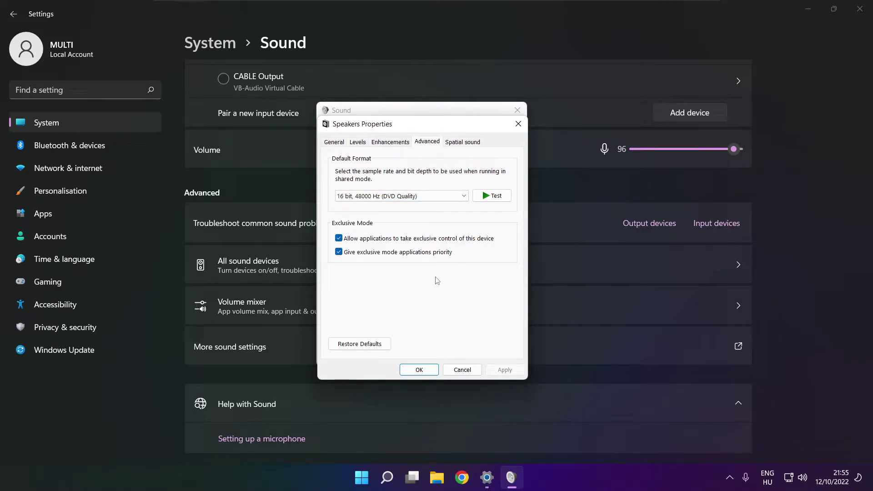
{"action": "left_click", "coordinate": [419, 370]}
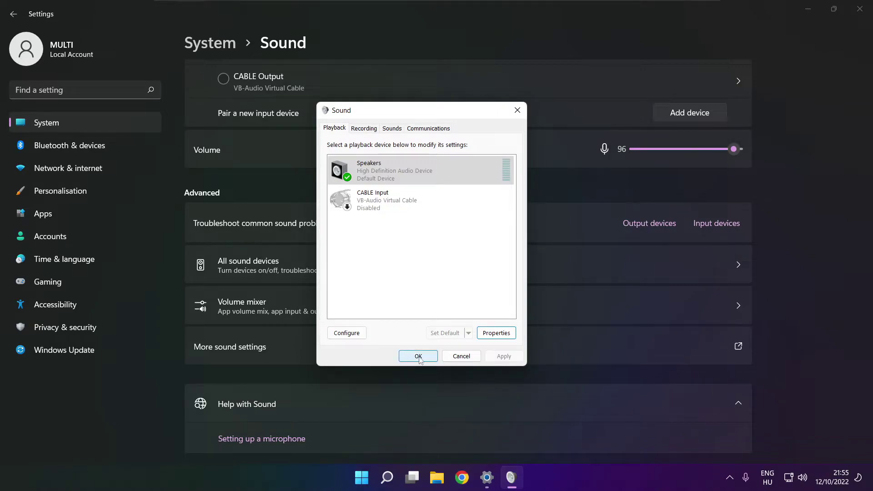
{"action": "left_click", "coordinate": [418, 357]}
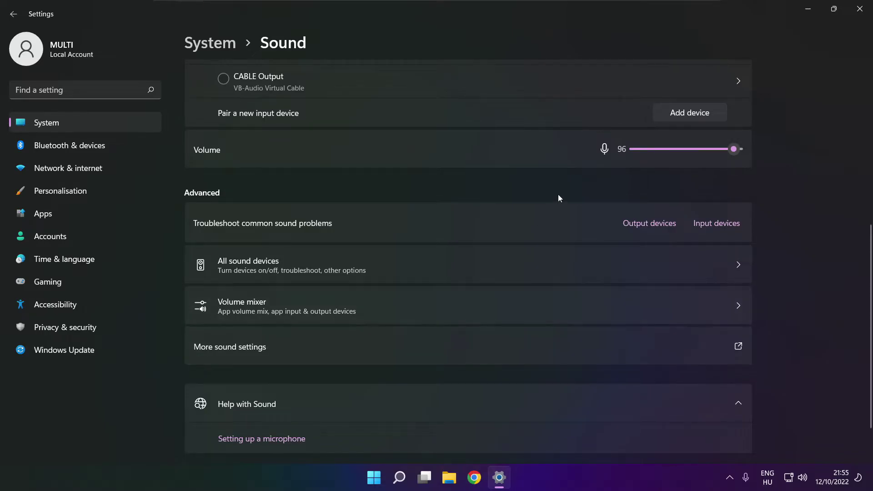
Close Settings, check the Start menu power options, and bring up Windows Search
{"action": "left_click", "coordinate": [860, 10]}
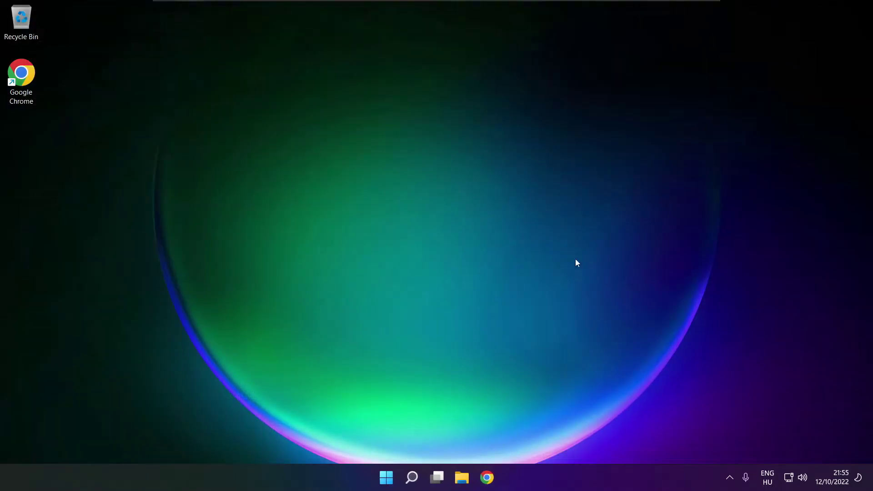
{"action": "left_click", "coordinate": [388, 476]}
{"action": "left_click", "coordinate": [576, 437]}
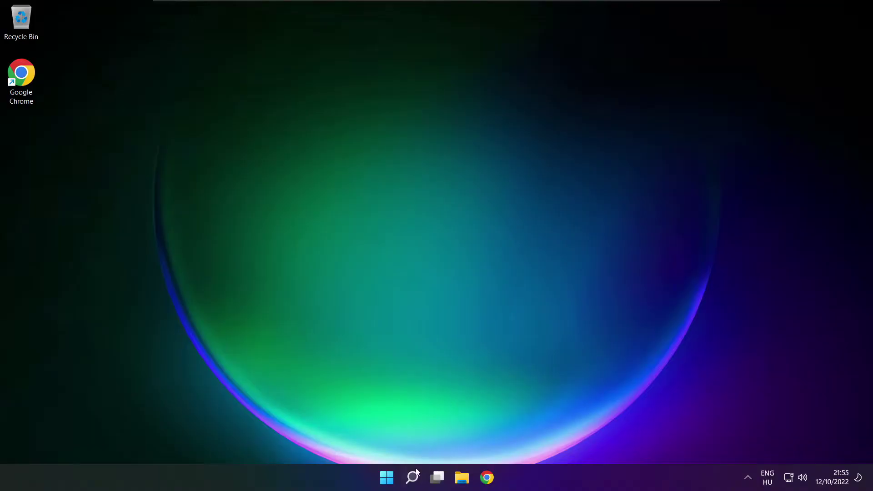
{"action": "left_click", "coordinate": [413, 477]}
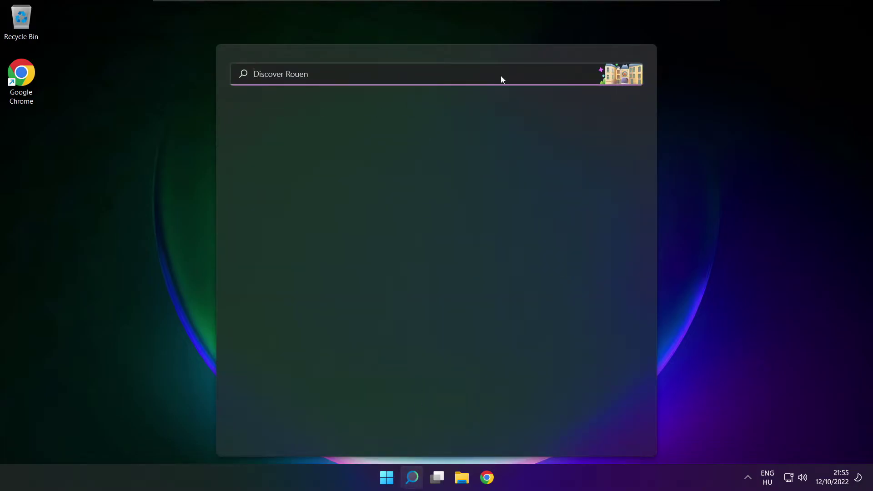
Launch Device Manager via 'device manager' search and right-click High Definition Audio Device under Sound, video and game controllers
{"action": "type", "text": "device manager"}
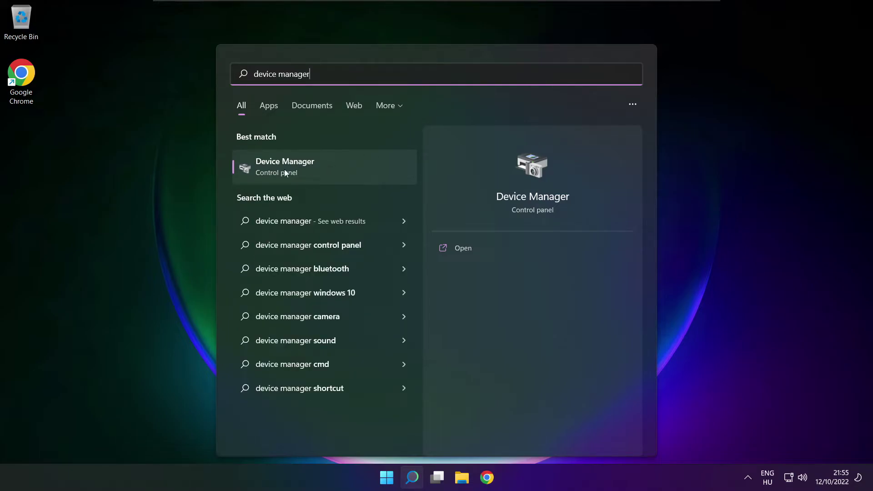
{"action": "left_click", "coordinate": [331, 165]}
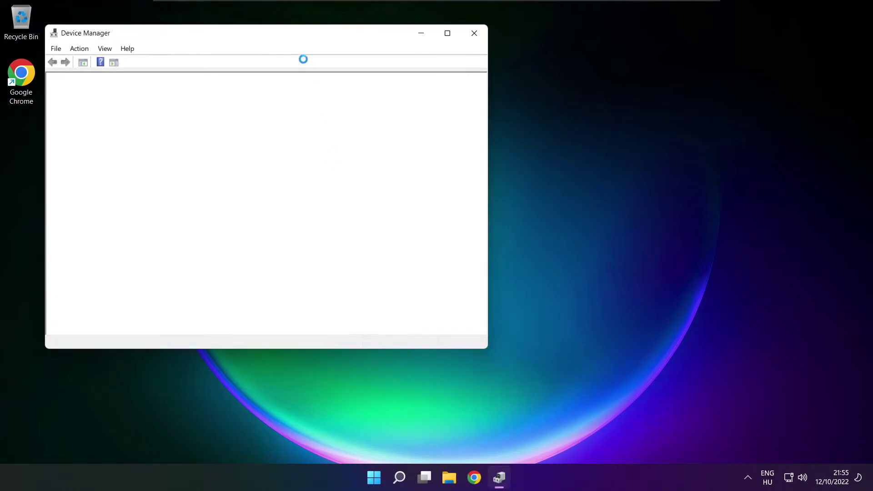
{"action": "left_click_drag", "start_coordinate": [274, 36], "coordinate": [457, 81]}
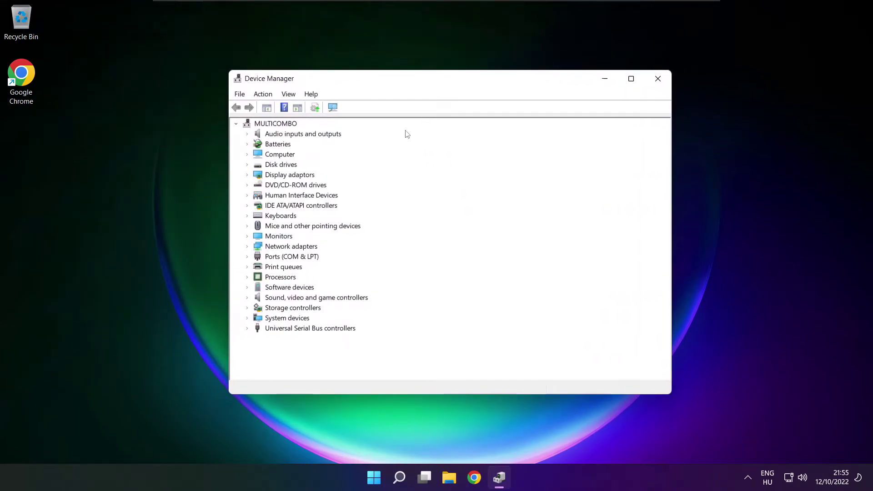
{"action": "left_click", "coordinate": [256, 300]}
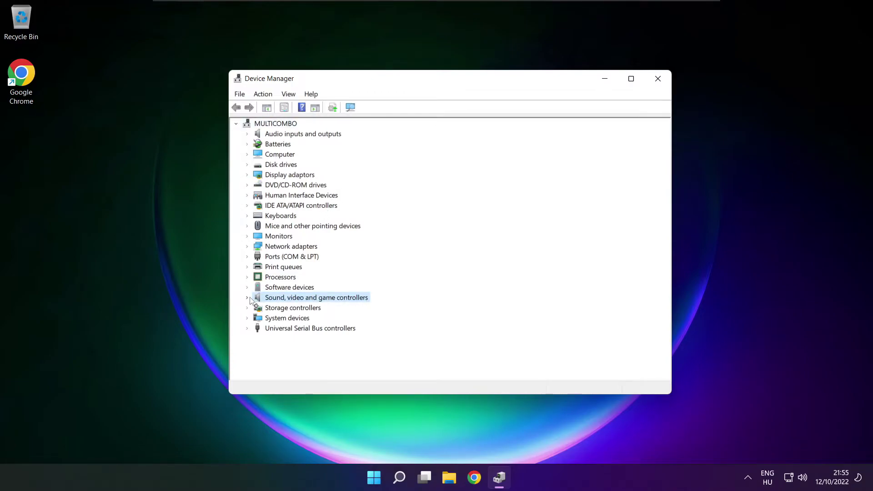
{"action": "left_click", "coordinate": [247, 298]}
{"action": "left_click", "coordinate": [273, 309]}
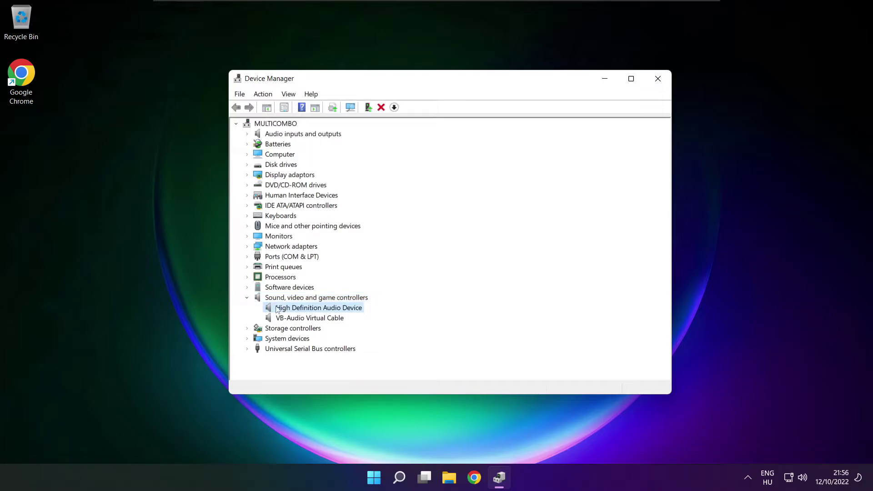
{"action": "right_click", "coordinate": [311, 310]}
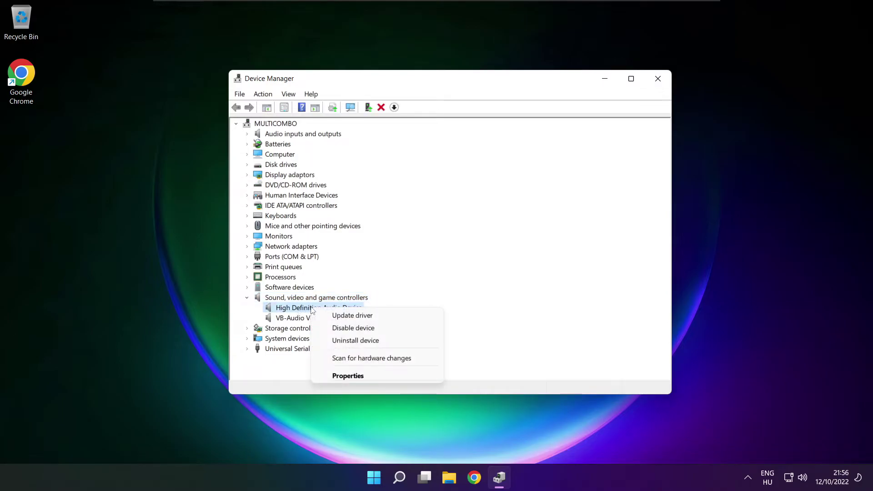
Update the driver by picking High Definition Audio Device from the compatible list, accepting the warning
{"action": "left_click", "coordinate": [395, 318]}
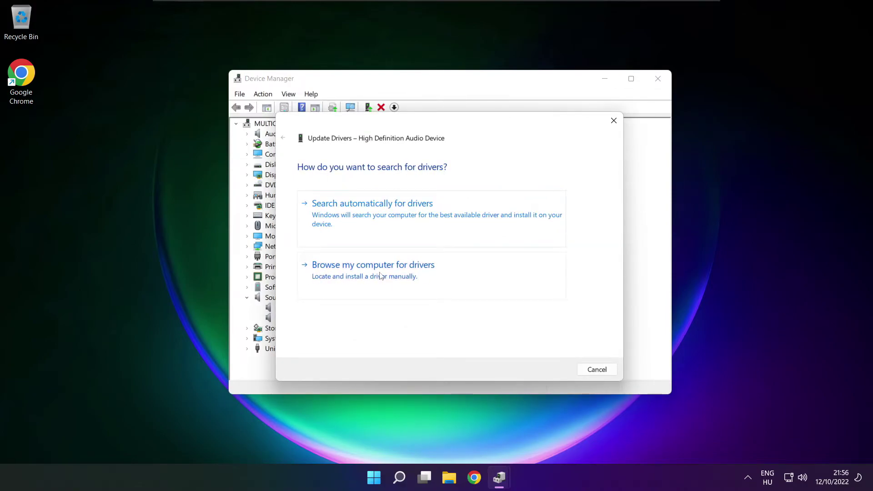
{"action": "left_click", "coordinate": [394, 276]}
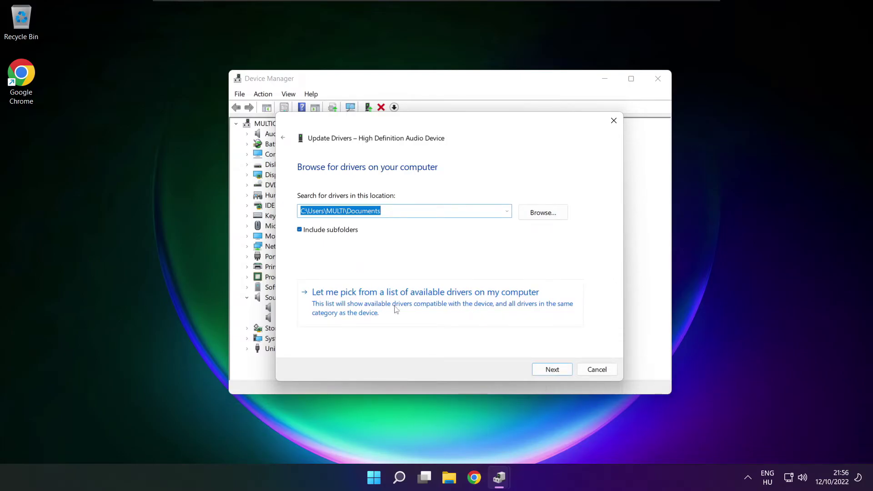
{"action": "left_click", "coordinate": [429, 310]}
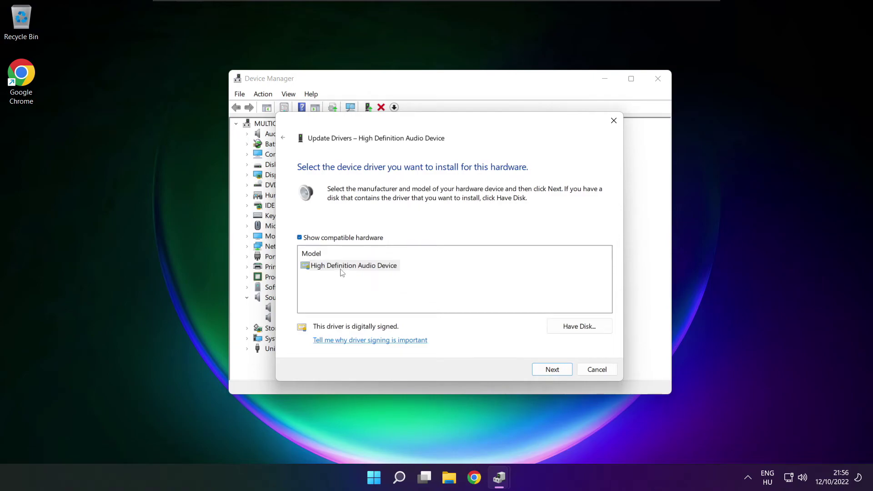
{"action": "left_click", "coordinate": [341, 269]}
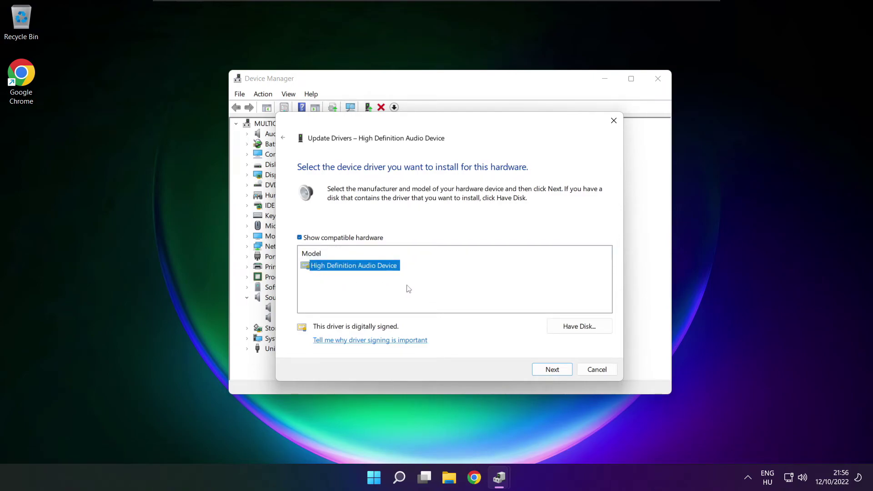
{"action": "left_click", "coordinate": [554, 370]}
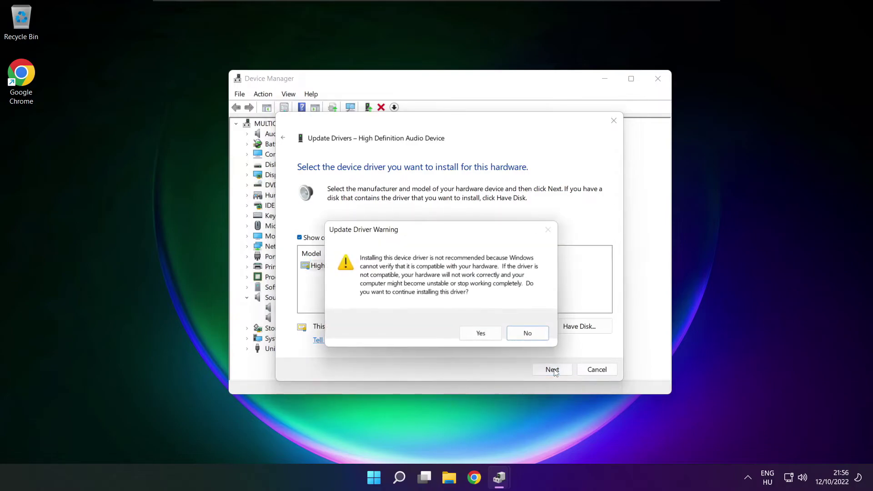
{"action": "left_click", "coordinate": [483, 334]}
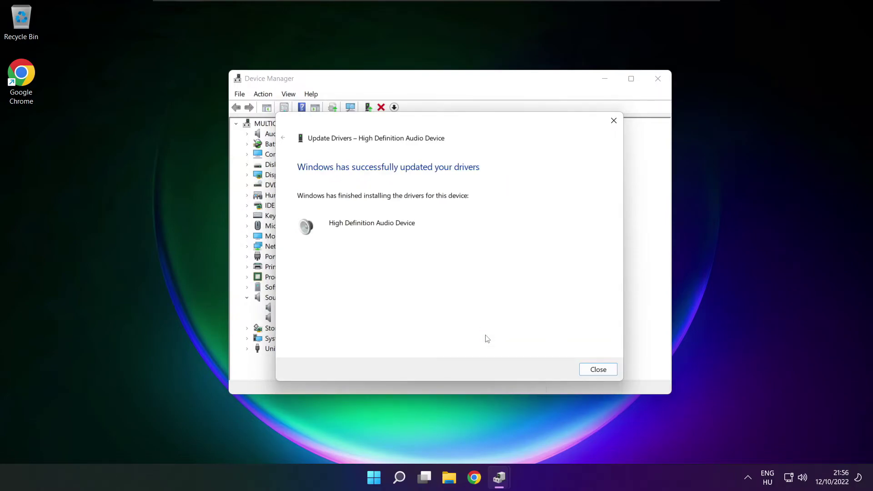
{"action": "left_click", "coordinate": [599, 370]}
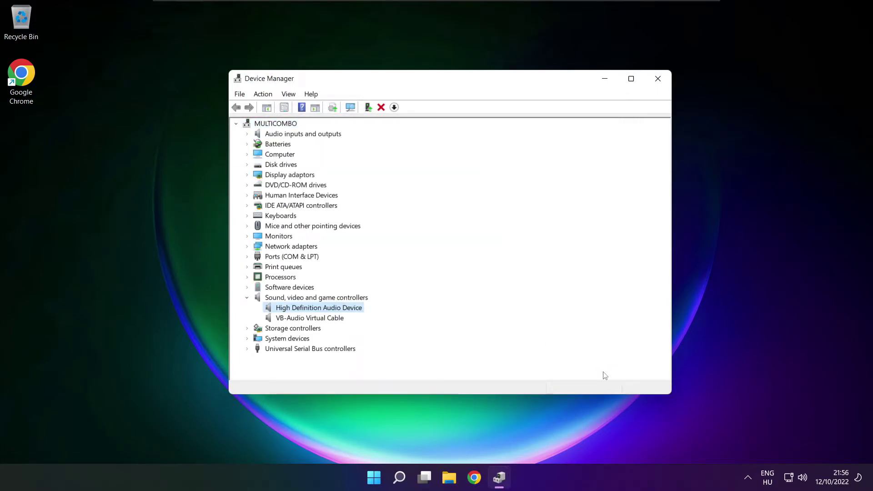
Close Device Manager and open the Start menu power options
{"action": "left_click", "coordinate": [660, 79]}
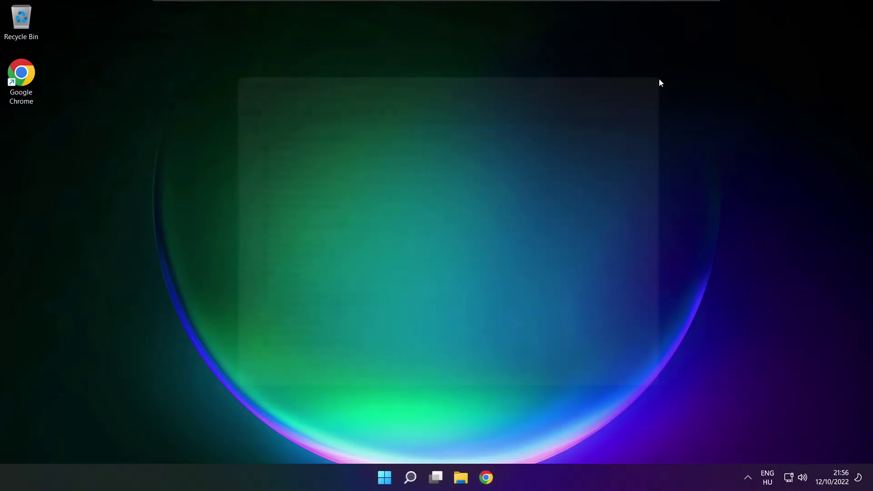
{"action": "left_click", "coordinate": [387, 478]}
{"action": "left_click", "coordinate": [579, 439]}
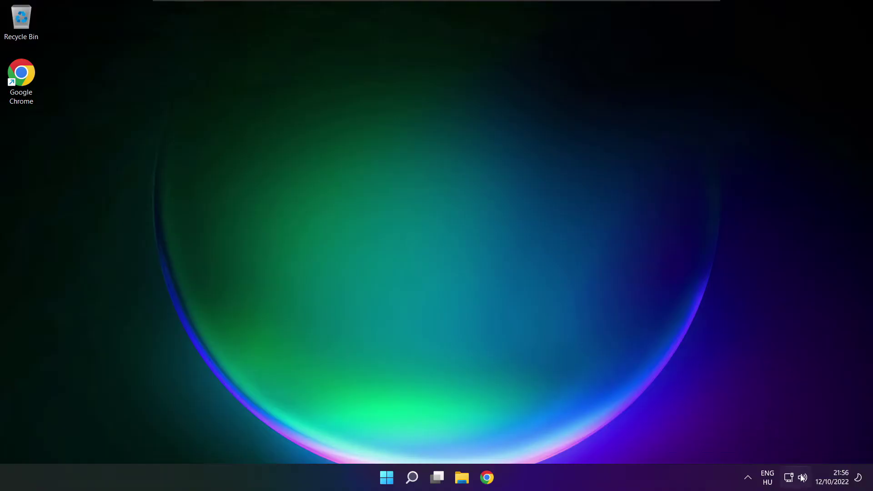
Open Sound settings from the tray speaker icon and run the Output devices troubleshooter
{"action": "right_click", "coordinate": [801, 478]}
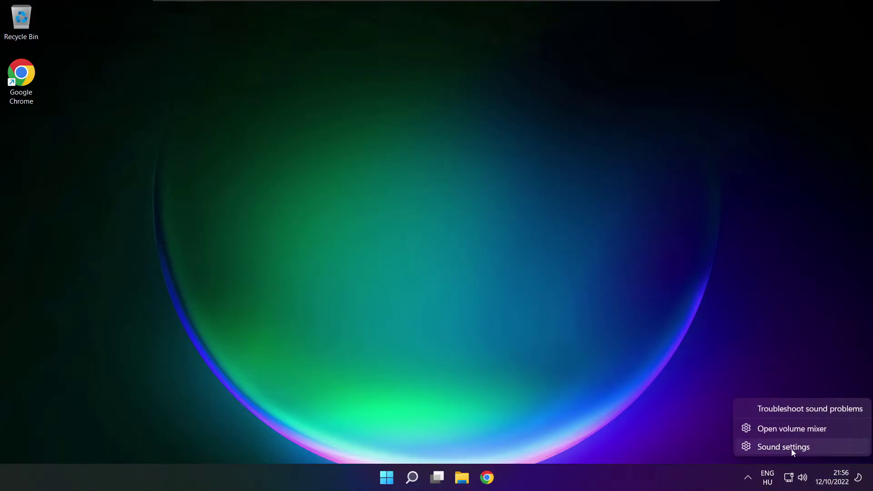
{"action": "left_click", "coordinate": [816, 448]}
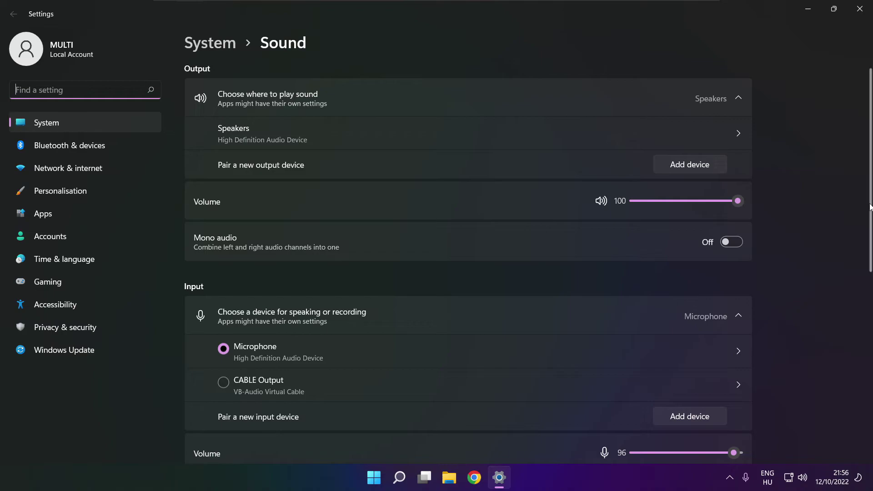
{"action": "scroll", "coordinate": [869, 207], "scroll_direction": "down", "scroll_amount": 5}
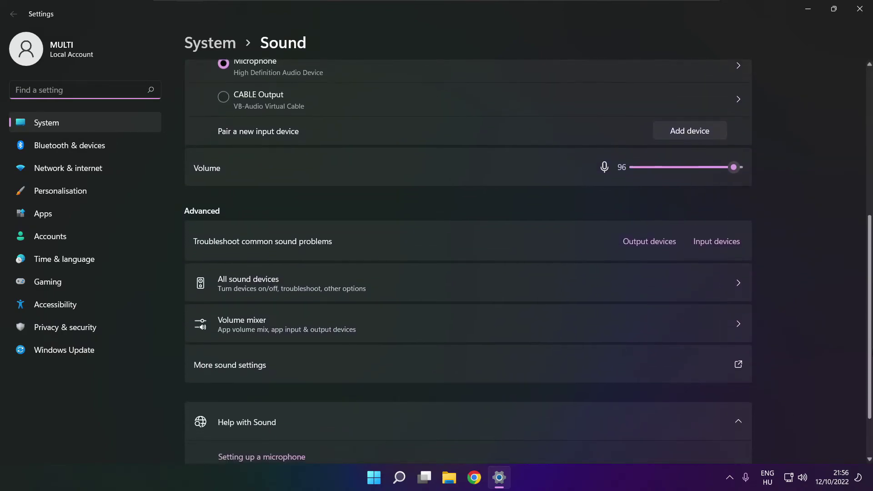
{"action": "scroll", "coordinate": [870, 228], "scroll_direction": "down", "scroll_amount": 1}
{"action": "scroll", "coordinate": [528, 261], "scroll_direction": "down", "scroll_amount": 1}
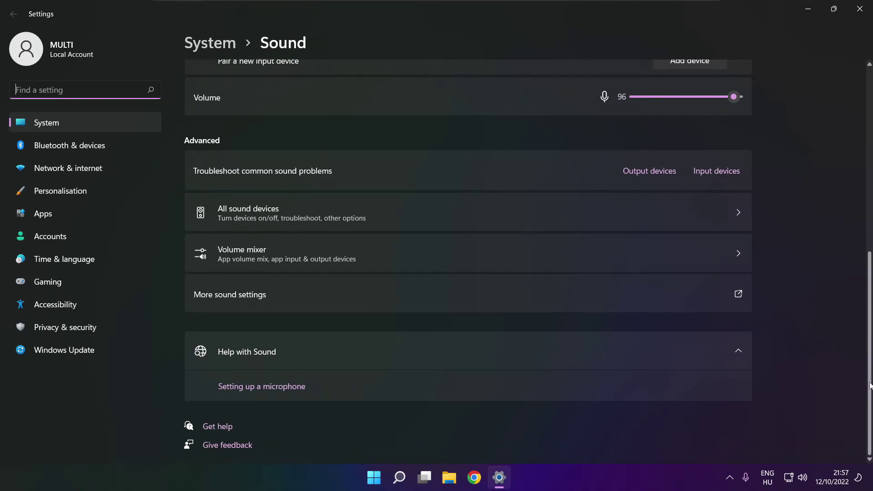
{"action": "left_click", "coordinate": [654, 176]}
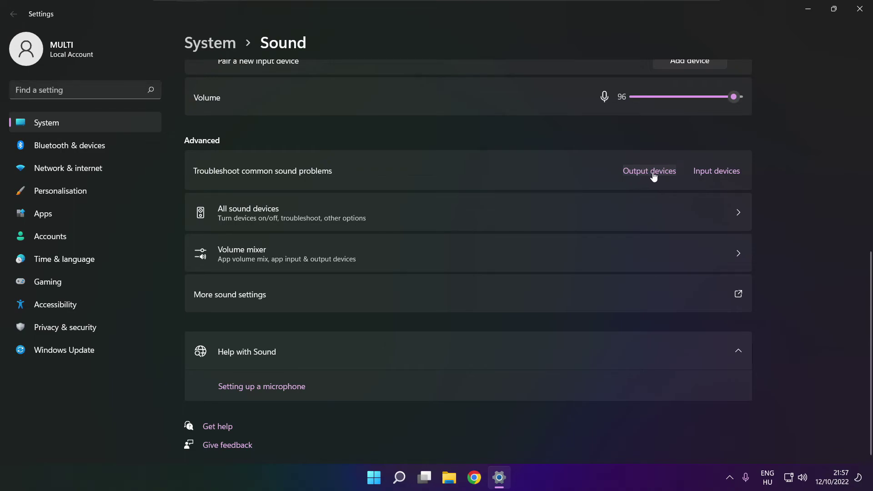